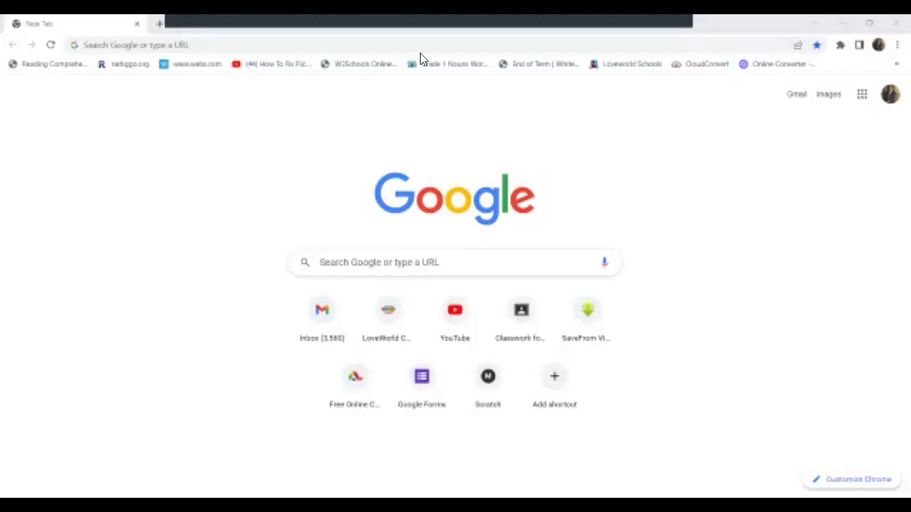
left_click(190, 49)
type("https://quizizz.com/")
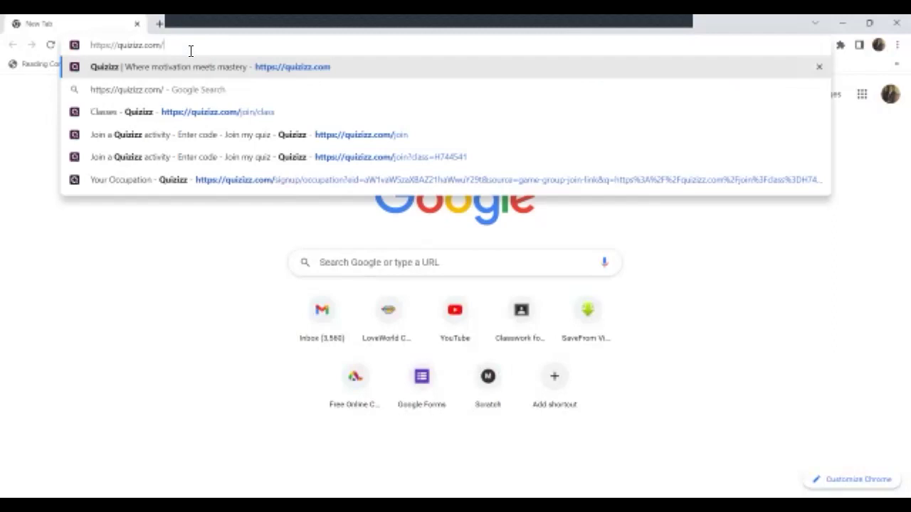
key("Return")
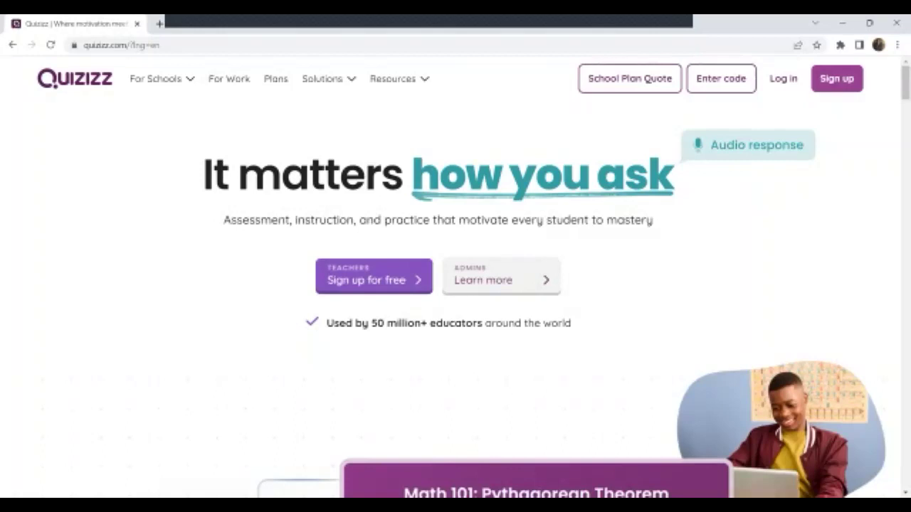
- Go to the Quizizz login page and choose Continue with Google
left_click(783, 79)
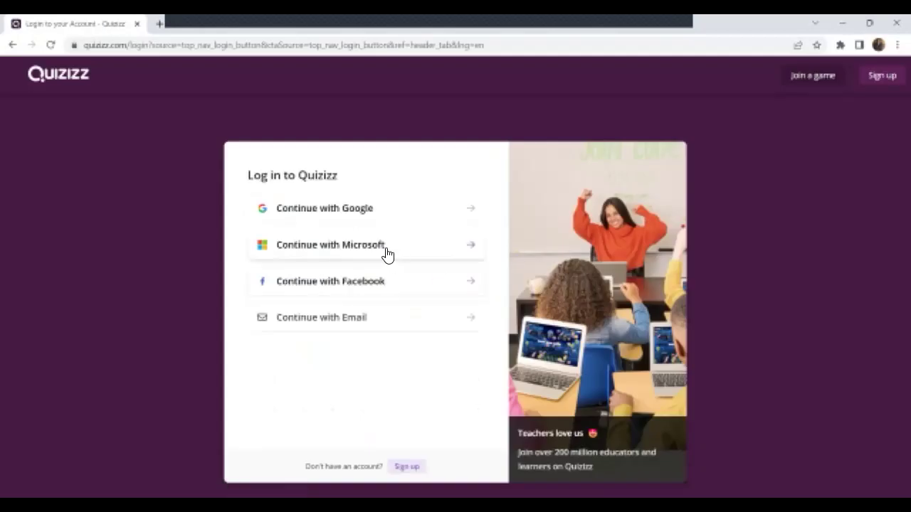
left_click(331, 214)
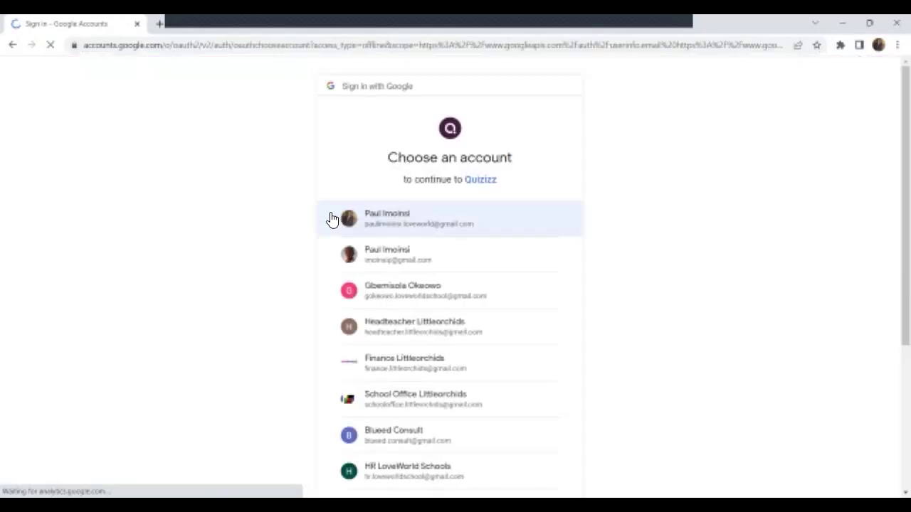
- Sign in with the first Google account, registering as a school teacher
left_click(396, 223)
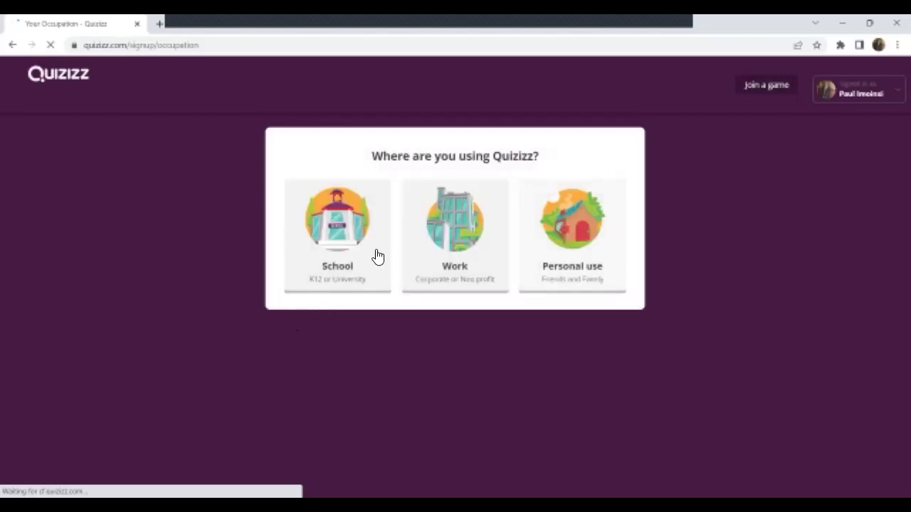
left_click(336, 246)
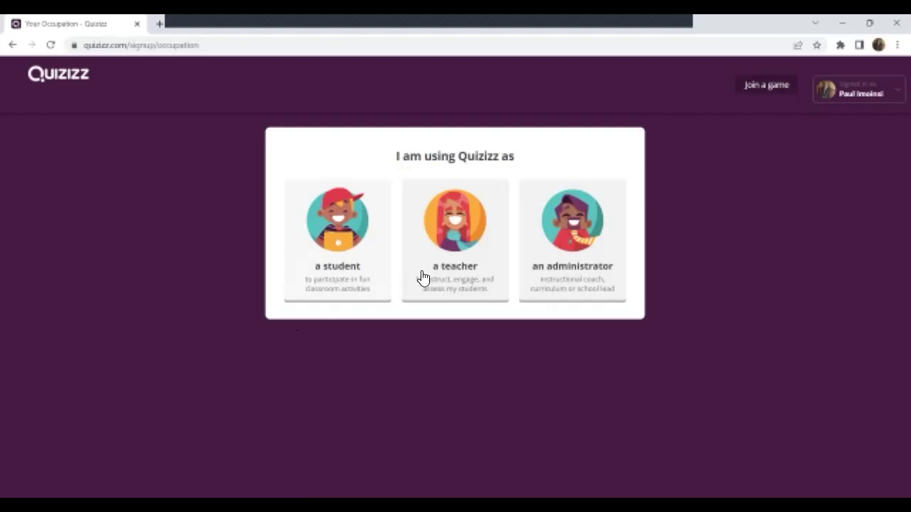
left_click(462, 248)
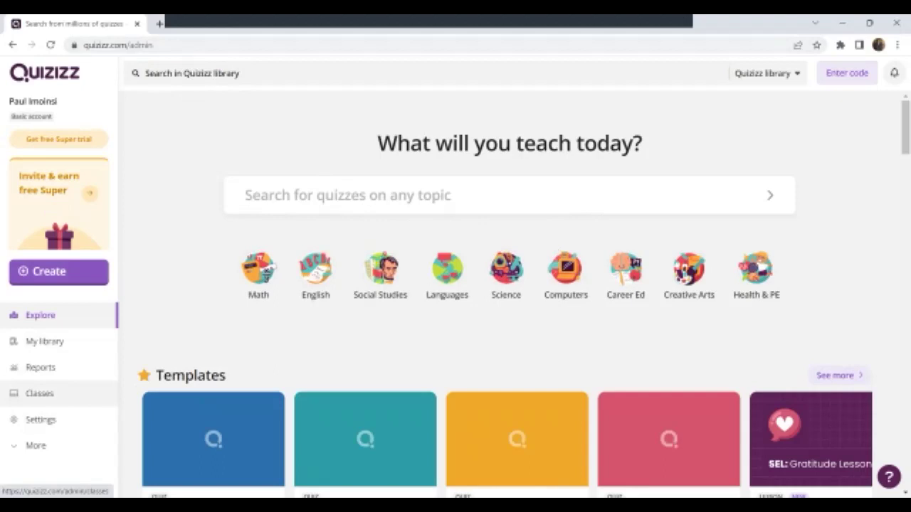
- Open Classes from the left sidebar to see the empty My Classes page
left_click(40, 393)
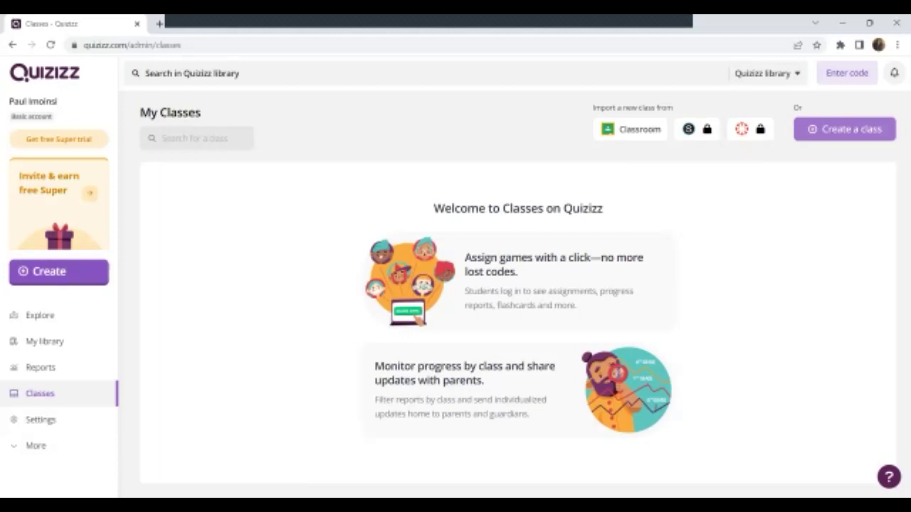
- Start the Create a class form and enter the class name 'Year 1 Rhema'
left_click(845, 129)
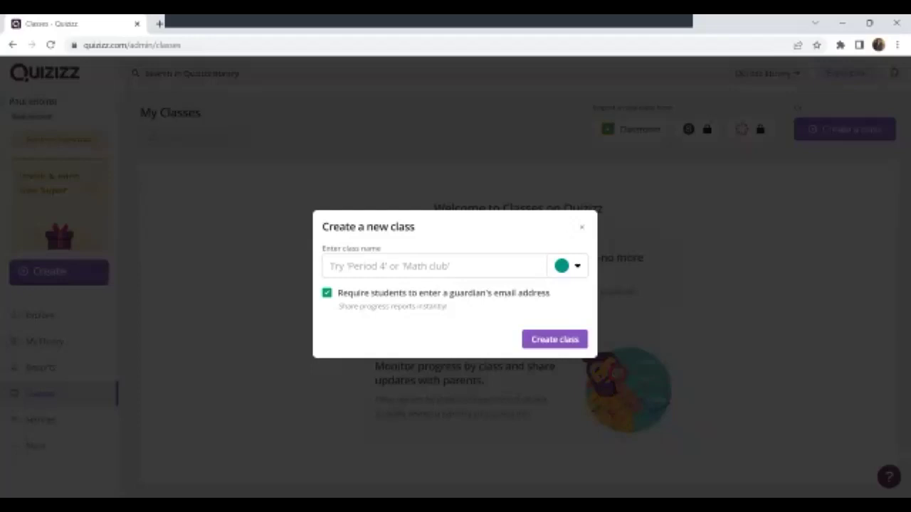
left_click(389, 270)
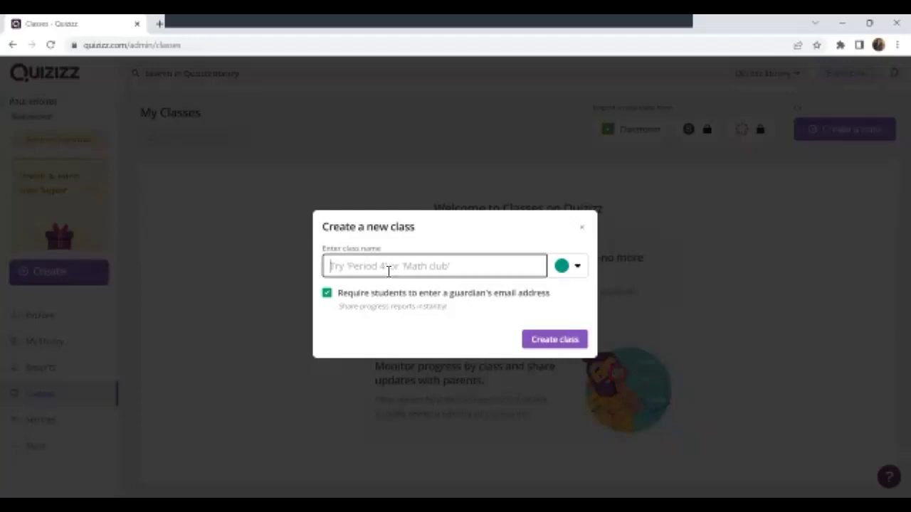
type("Y")
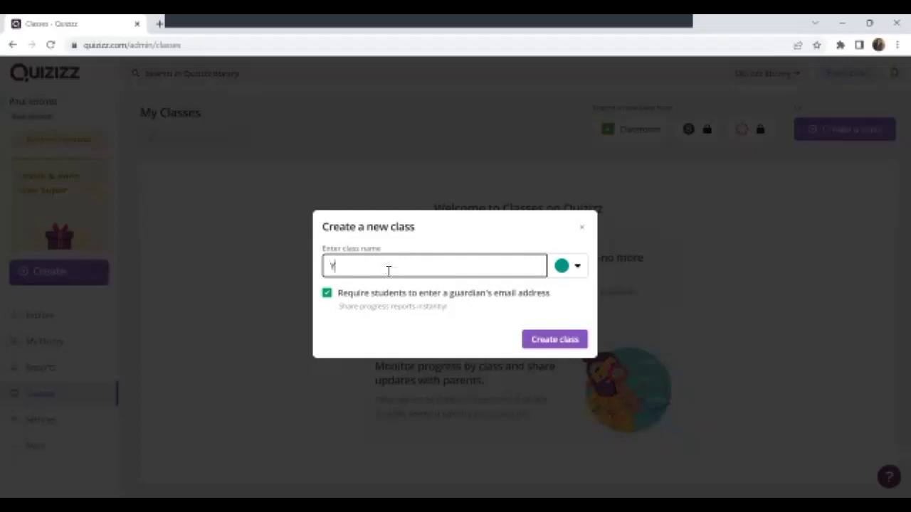
type("ear")
type(" 1")
type(" Rh")
type("ema")
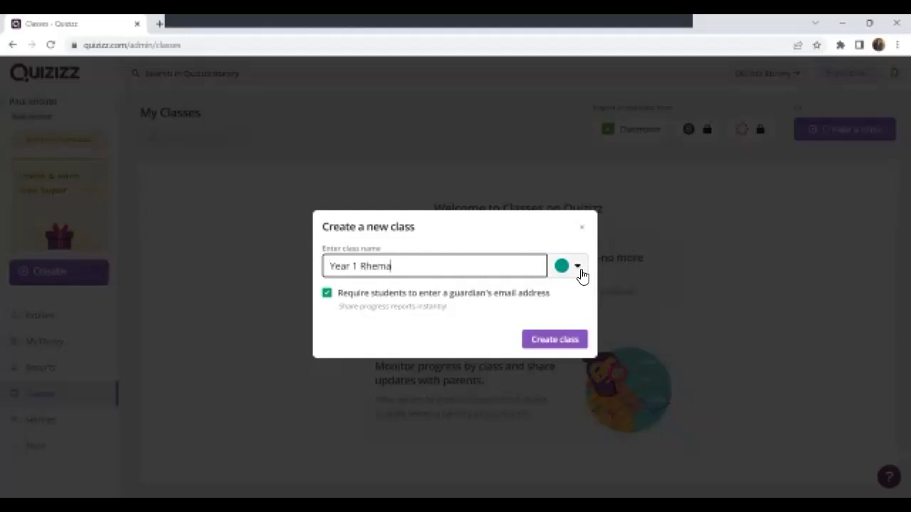
- Set the class colour to dark blue, leaving guardian emails required
left_click(578, 266)
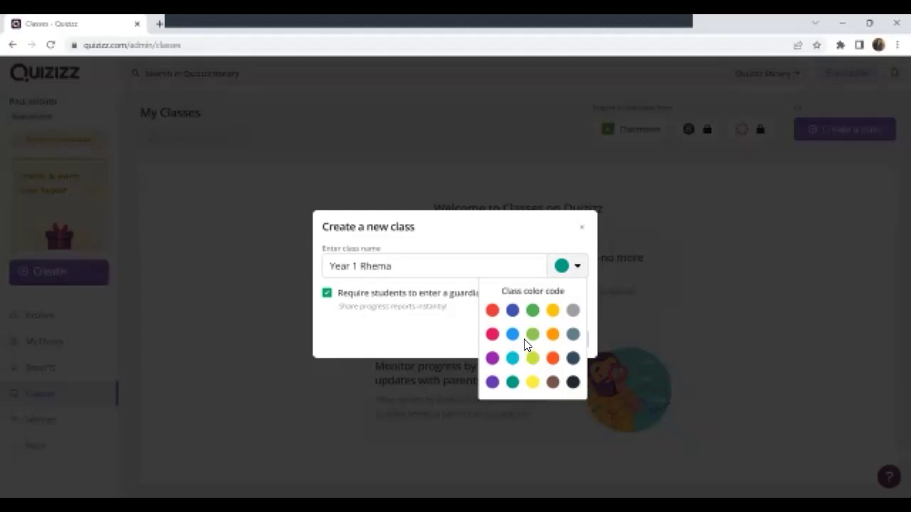
left_click(512, 311)
left_click(401, 332)
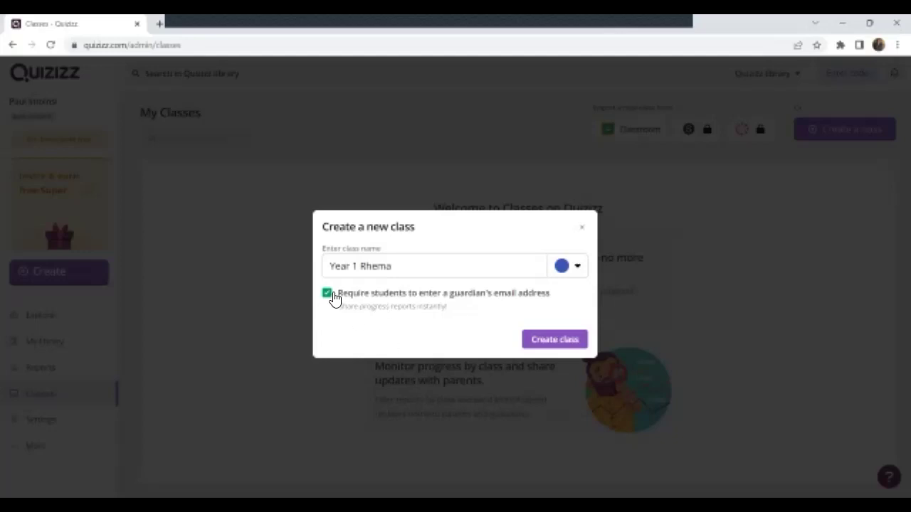
left_click(331, 297)
left_click(332, 299)
- Create the class, copy its join link, and select class code M674613
left_click(568, 349)
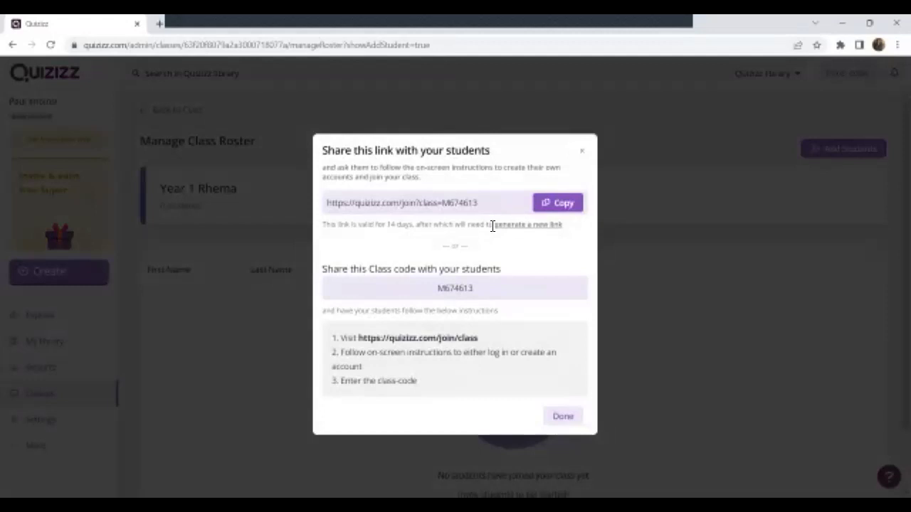
left_click(555, 208)
left_click_drag(474, 289, 458, 306)
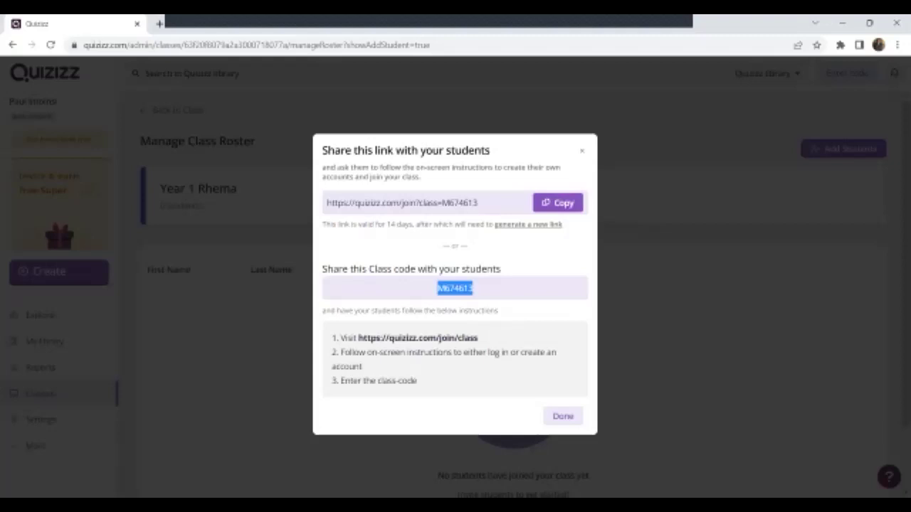
- Dismiss the share-link dialog to reveal the Year 1 Rhema roster with 0 students
left_click(563, 416)
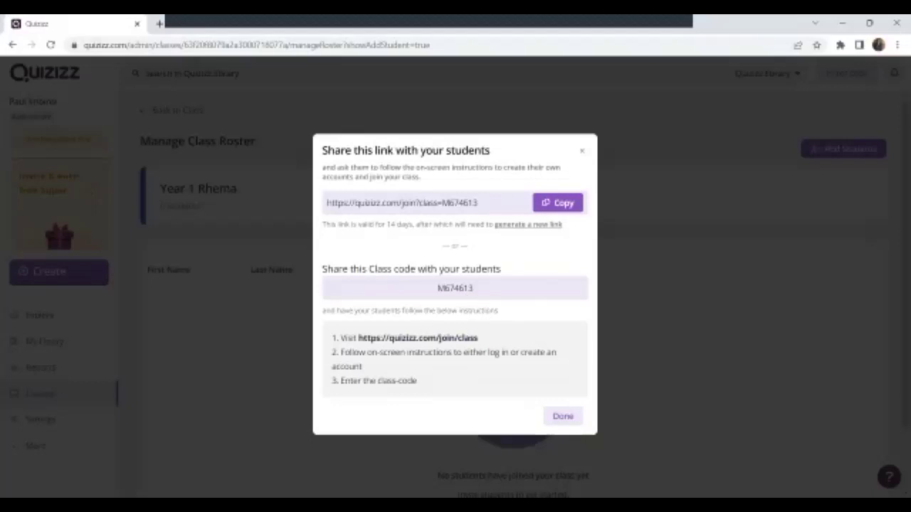
key("Escape")
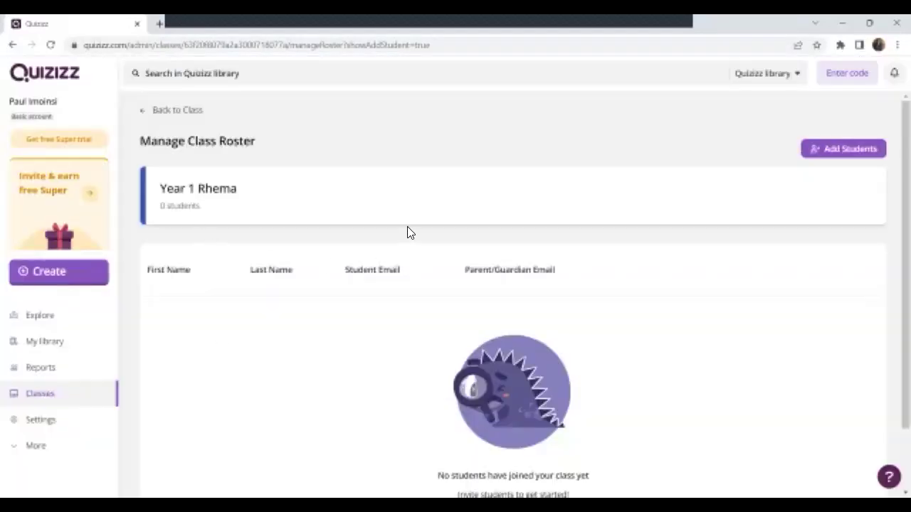